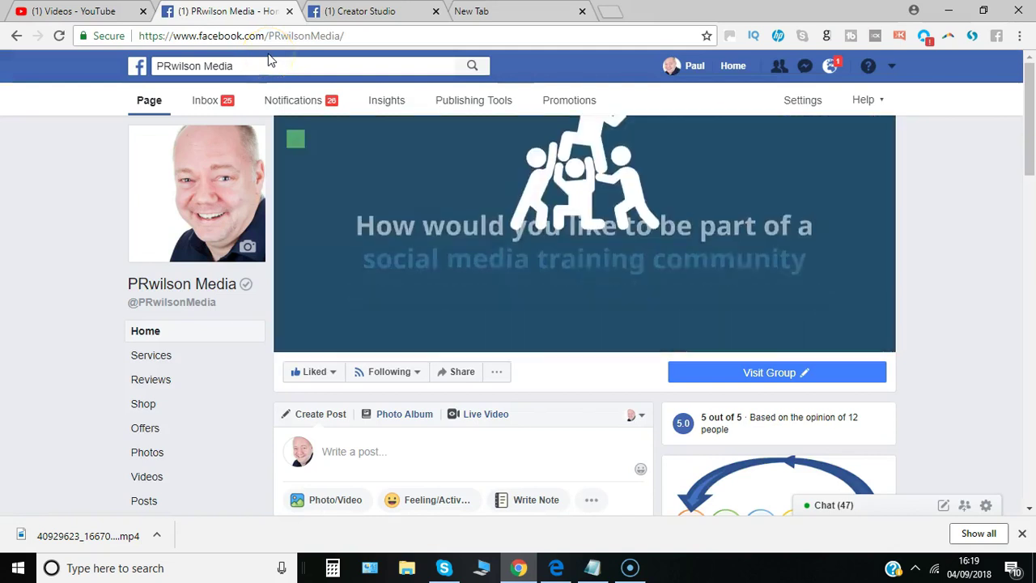
# Step: Launch Creator Studio from the page's Publishing Tools, opening its Home overview in a new tab
pyautogui.click(505, 113)
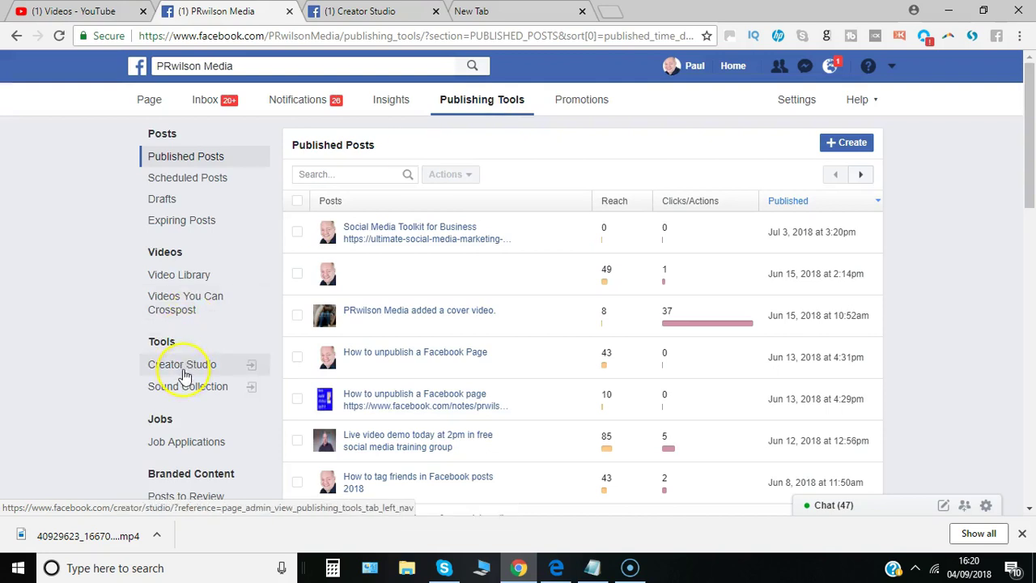
pyautogui.click(183, 366)
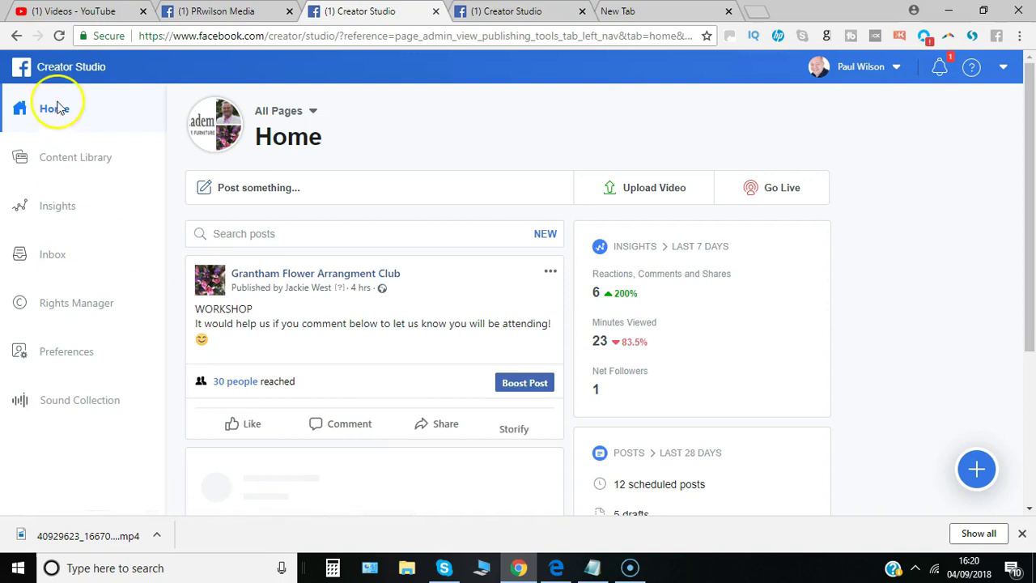
# Step: View all-page Insights for Last 28 days, scrolling to the minutes-viewed chart and top videos
pyautogui.click(65, 207)
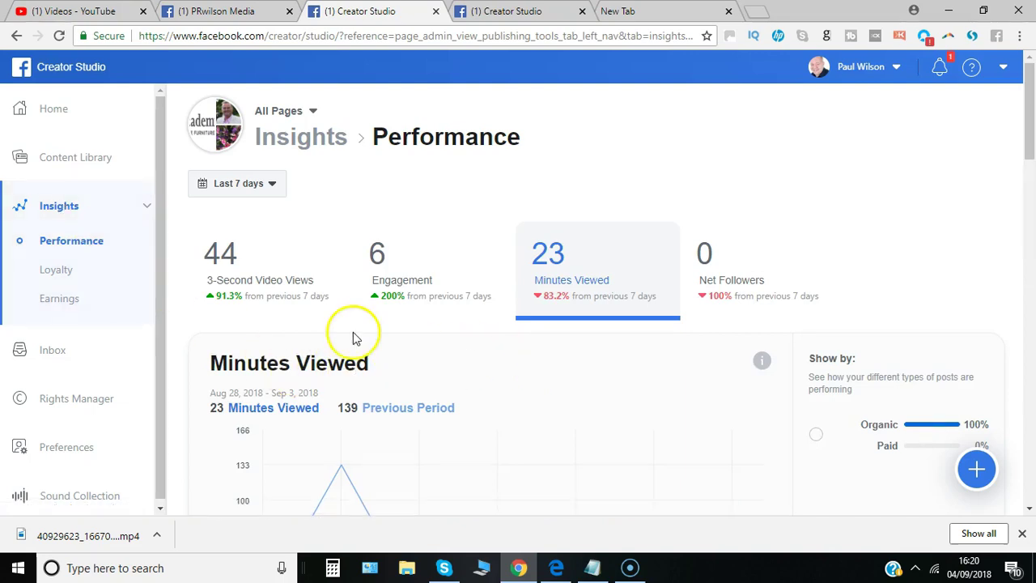
pyautogui.click(273, 184)
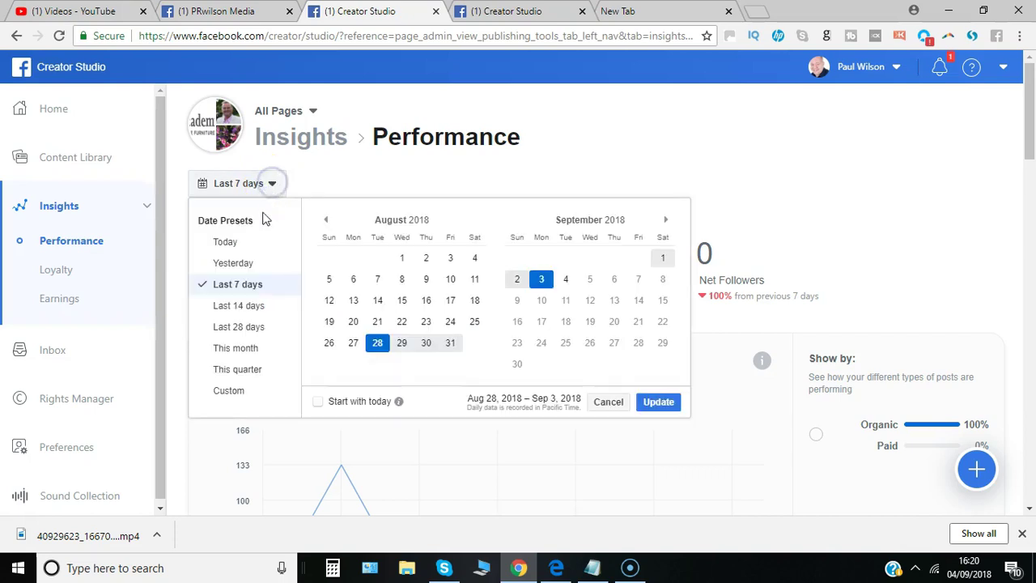
pyautogui.click(257, 328)
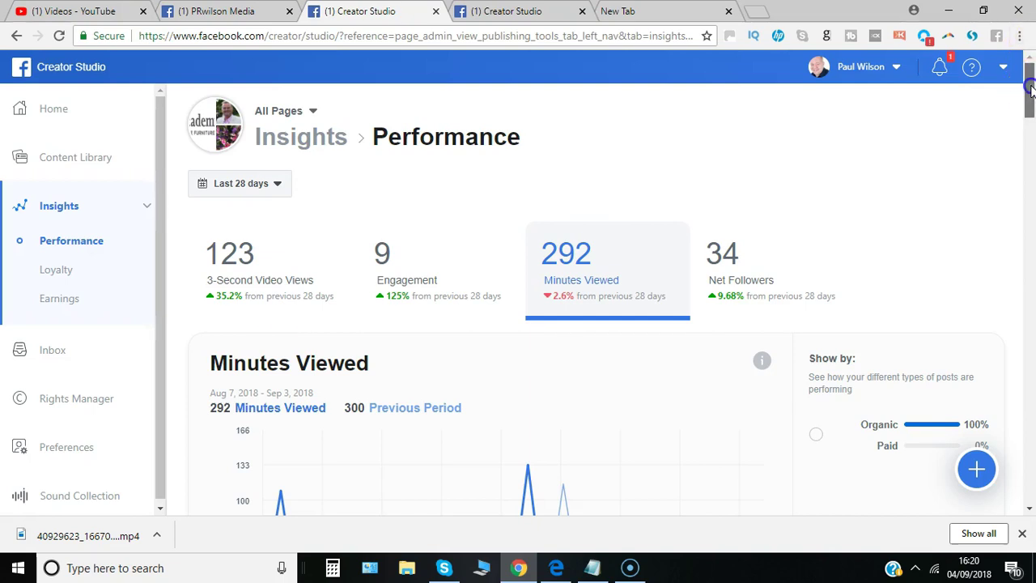
pyautogui.moveTo(1029, 87)
pyautogui.mouseDown()
pyautogui.moveTo(1031, 128)
pyautogui.moveTo(1016, 158)
pyautogui.mouseUp()
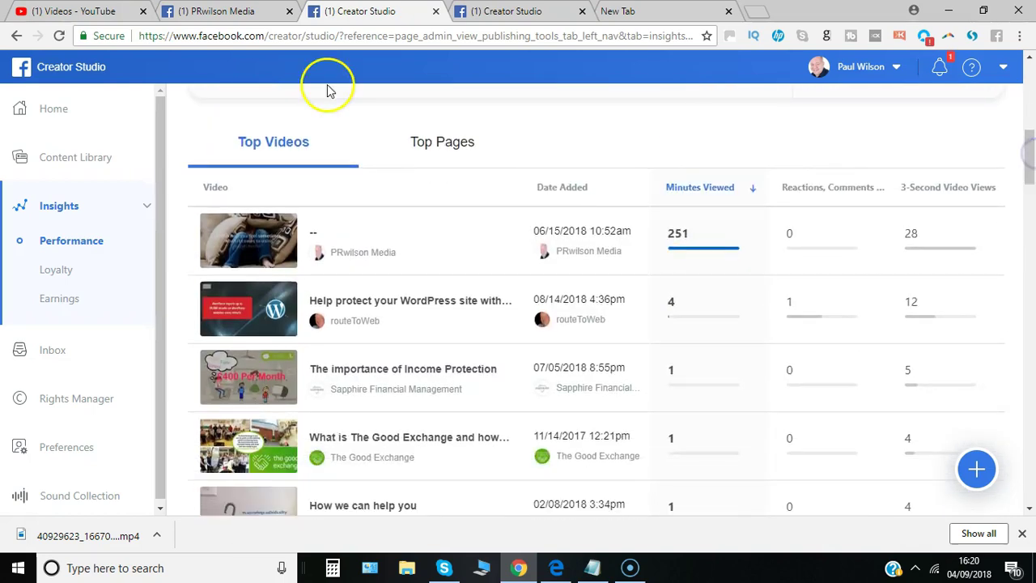
# Step: Rank by Top Pages to compare minutes viewed, reactions and followers, then return to the top
pyautogui.click(444, 143)
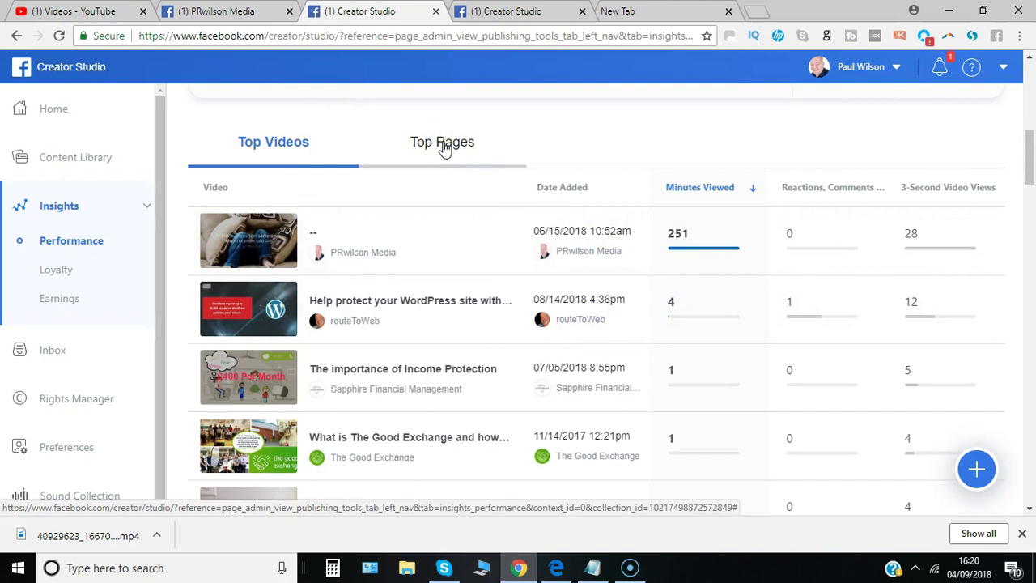
pyautogui.click(444, 145)
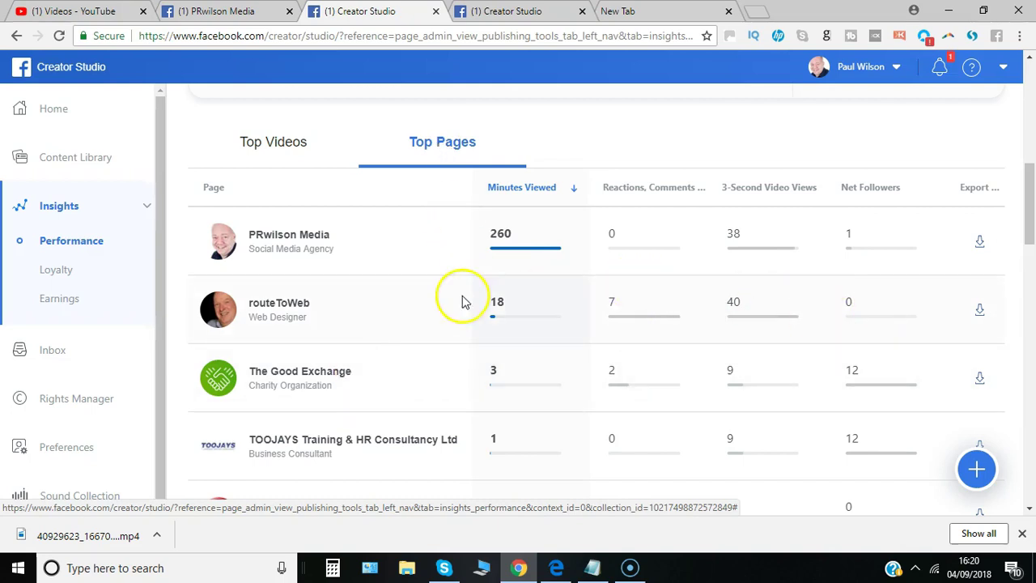
pyautogui.scroll(-2, 1030, 253)
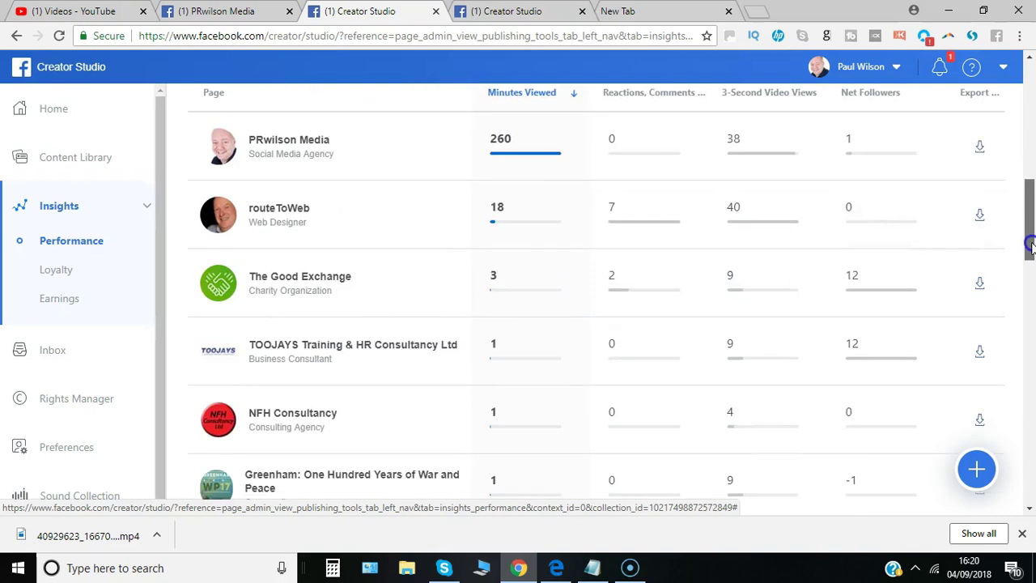
pyautogui.scroll(2, 1029, 253)
pyautogui.scroll(4, 1010, 185)
pyautogui.scroll(5, 1011, 173)
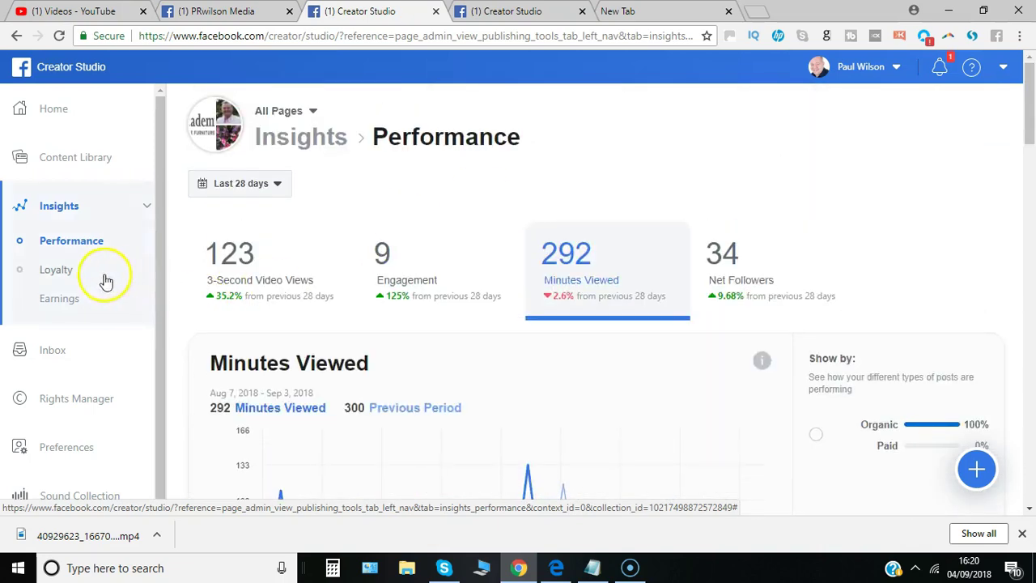
# Step: Review Loyalty charts: returning viewers and 123 three-second, 26 one-minute, 21 complete views
pyautogui.click(58, 270)
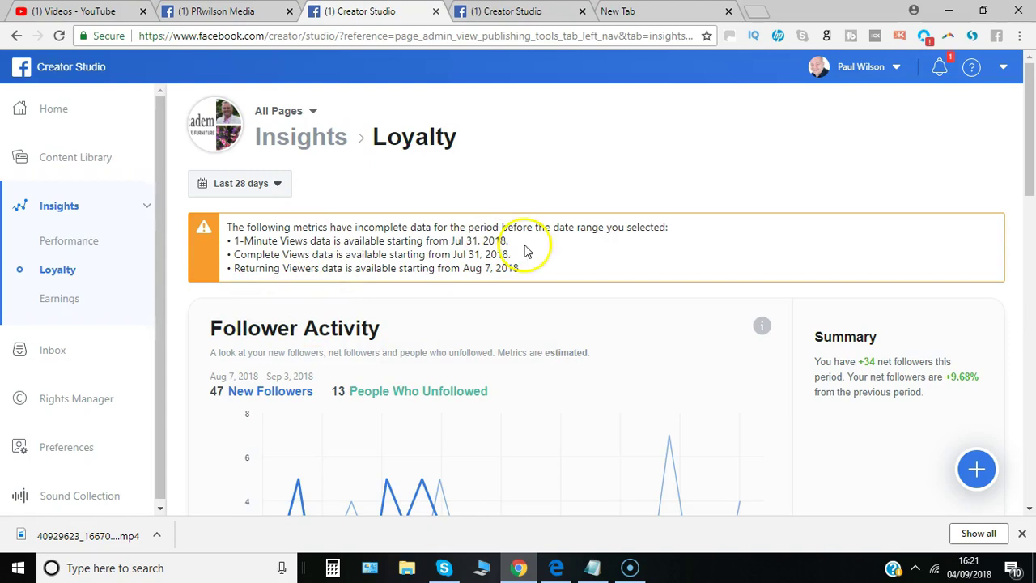
pyautogui.moveTo(1029, 150); pyautogui.dragTo(1032, 212)
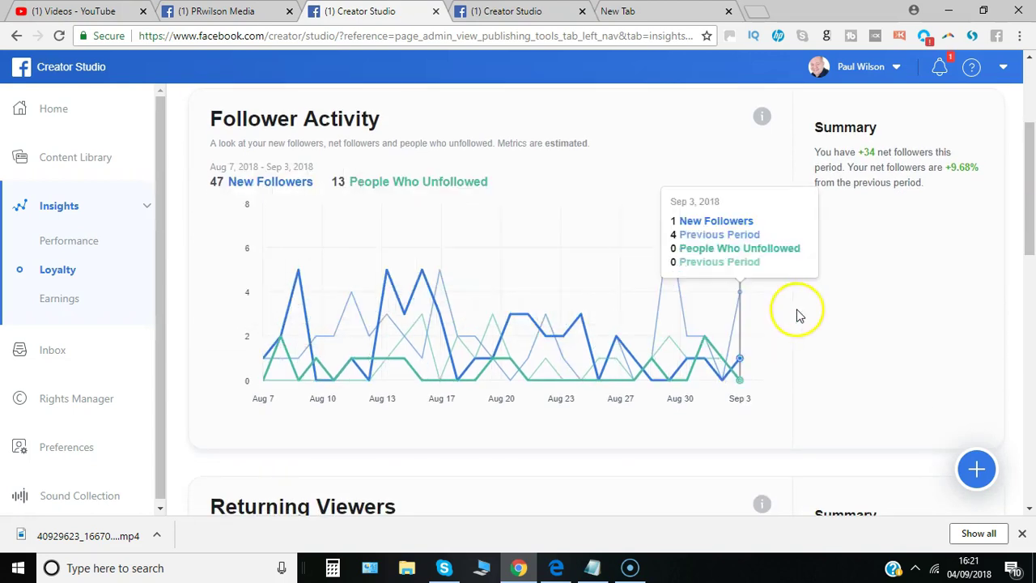
pyautogui.moveTo(1031, 214); pyautogui.dragTo(1032, 341)
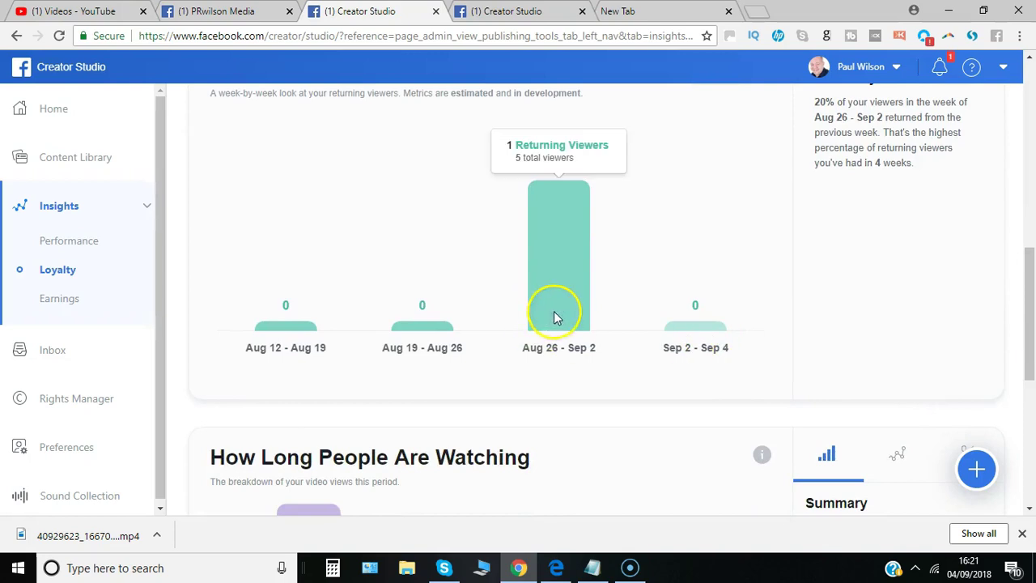
pyautogui.moveTo(1031, 265); pyautogui.dragTo(1030, 366)
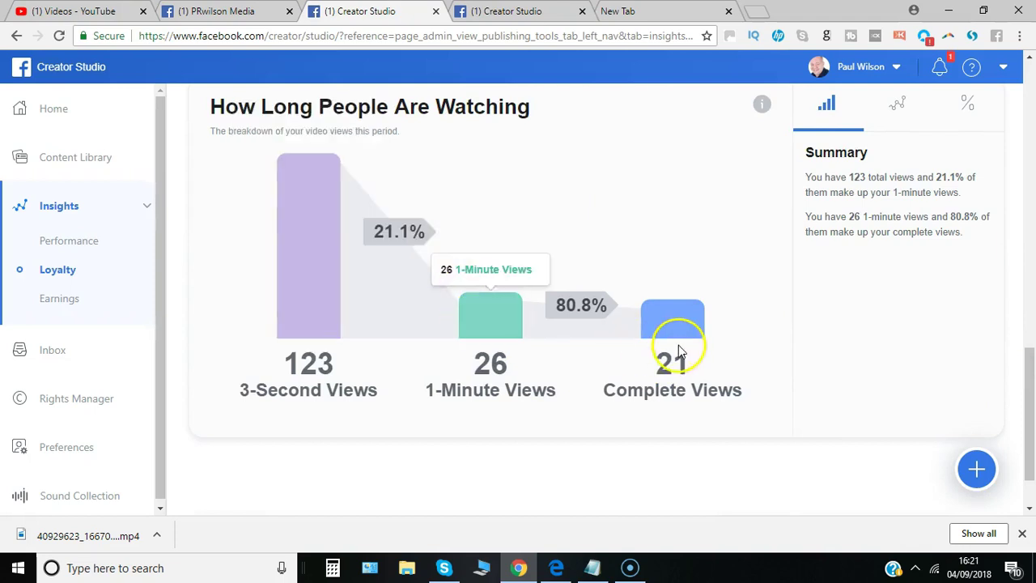
pyautogui.moveTo(1030, 379)
pyautogui.mouseDown()
pyautogui.moveTo(1026, 395)
pyautogui.moveTo(1008, 314)
pyautogui.moveTo(1019, 348)
pyautogui.mouseUp()
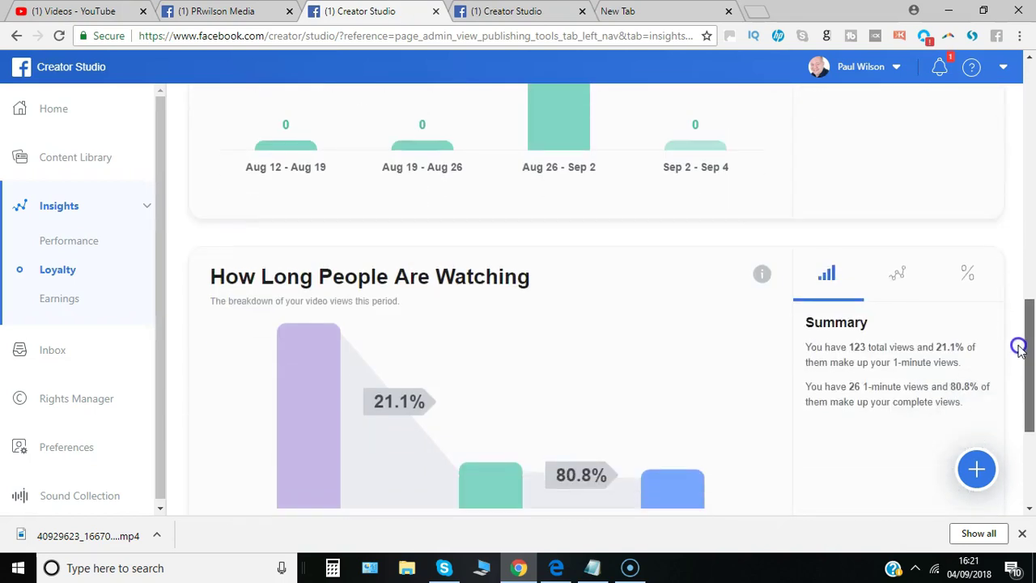
# Step: Show daily Trends, then view rates: 21.1% three-second-to-one-minute, 80.8% one-minute-to-complete
pyautogui.click(901, 260)
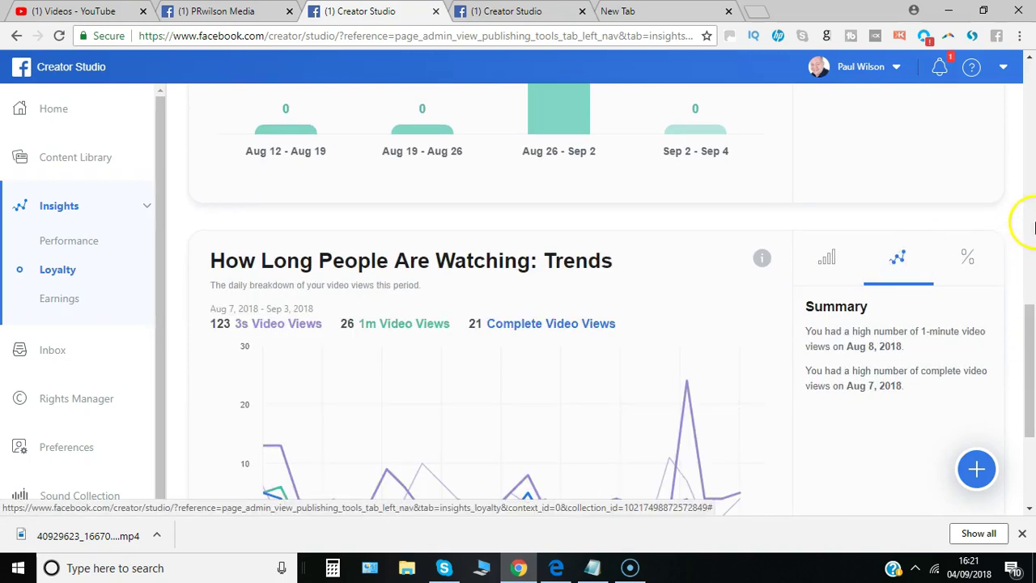
pyautogui.moveTo(1033, 327); pyautogui.dragTo(1033, 349)
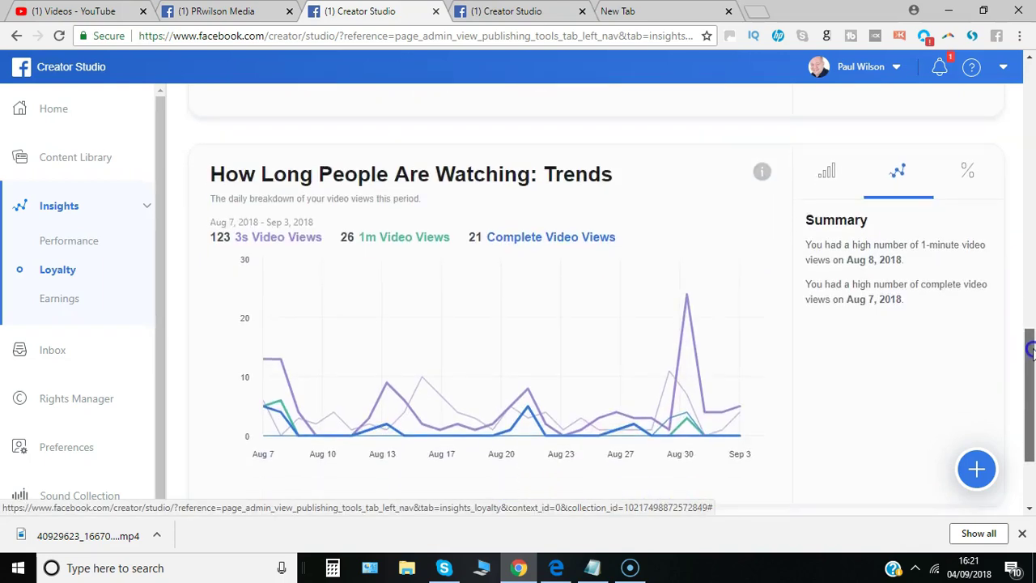
pyautogui.click(967, 174)
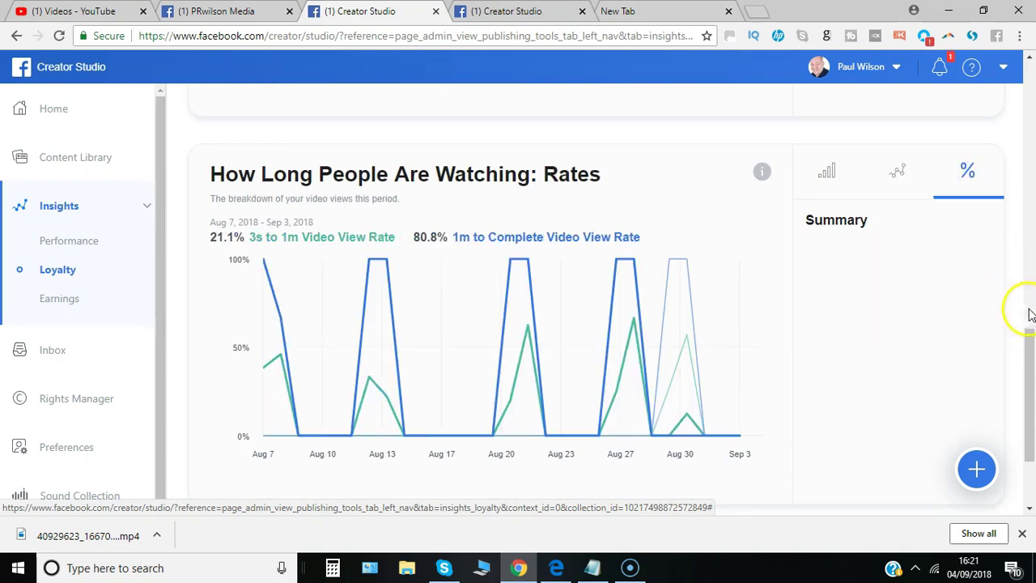
pyautogui.moveTo(1027, 356)
pyautogui.mouseDown()
pyautogui.moveTo(1014, 259)
pyautogui.moveTo(1028, 297)
pyautogui.mouseUp()
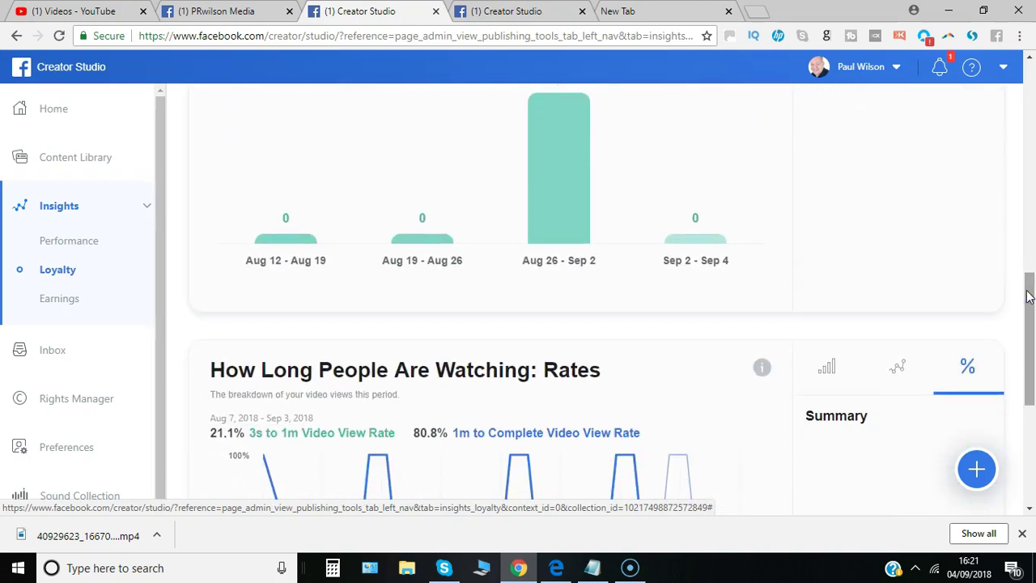
# Step: Open Earnings insights and follow its monetization-access notice to the Monetization Ad Breaks page
pyautogui.click(73, 308)
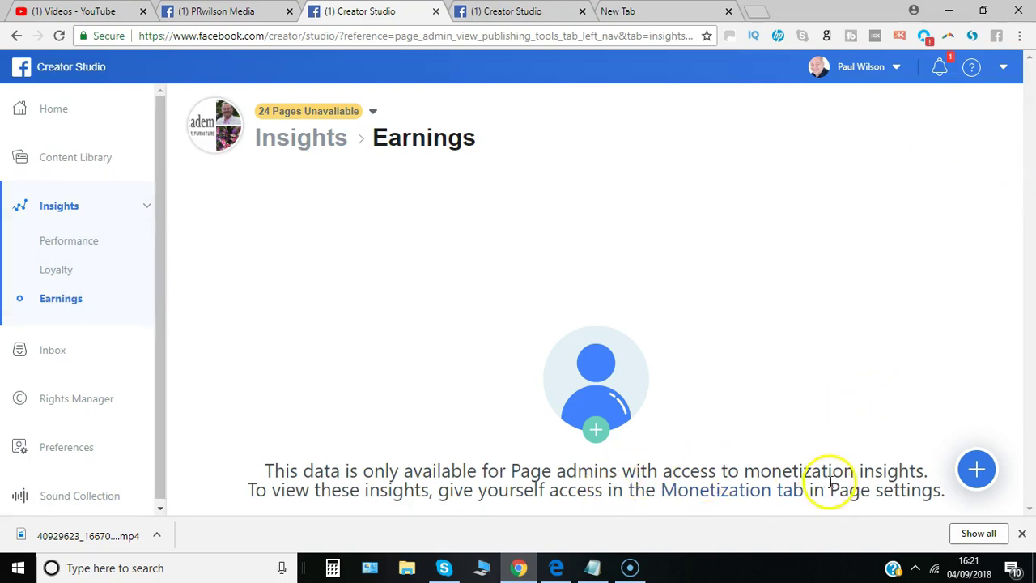
pyautogui.click(685, 495)
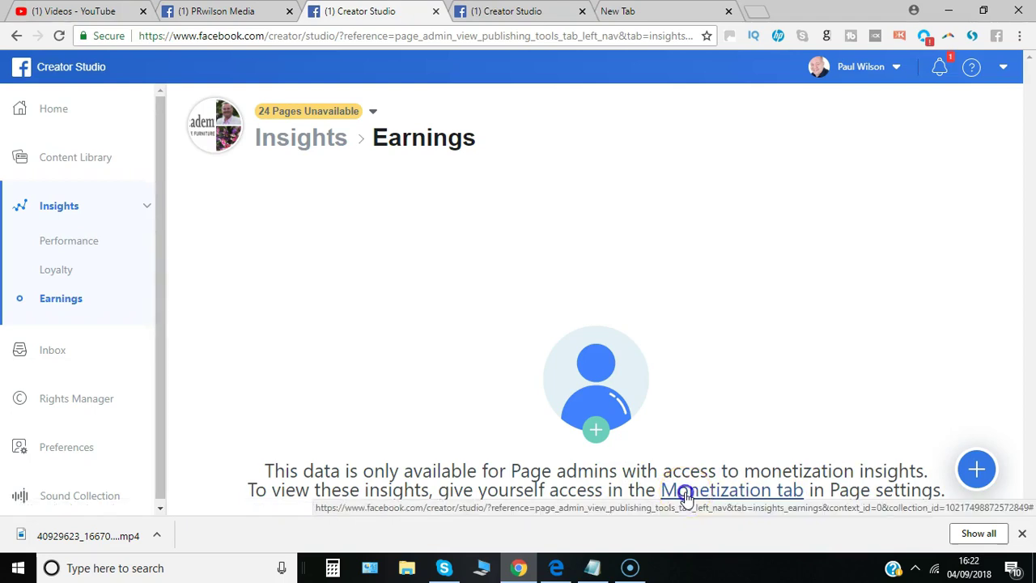
pyautogui.click(447, 136)
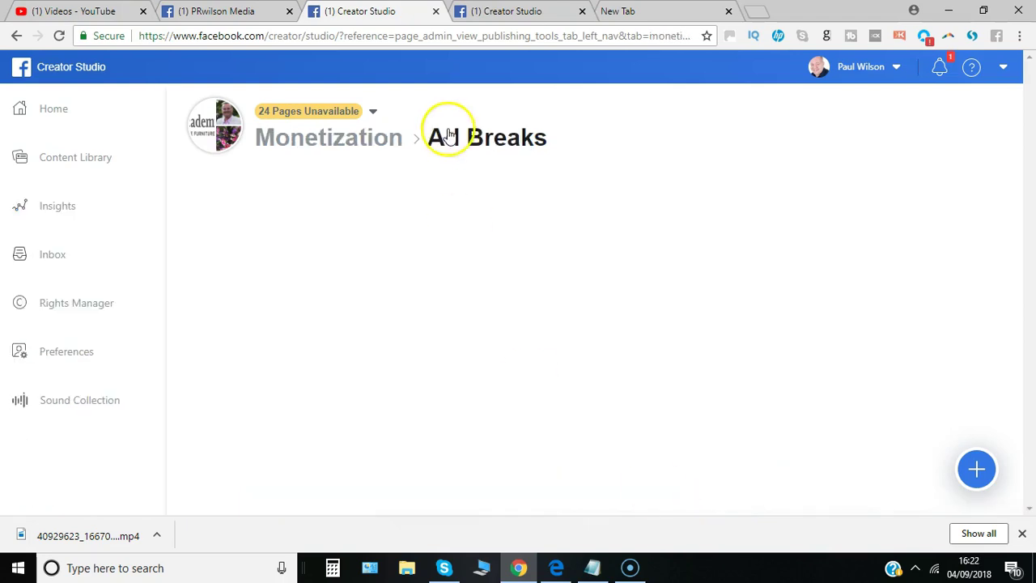